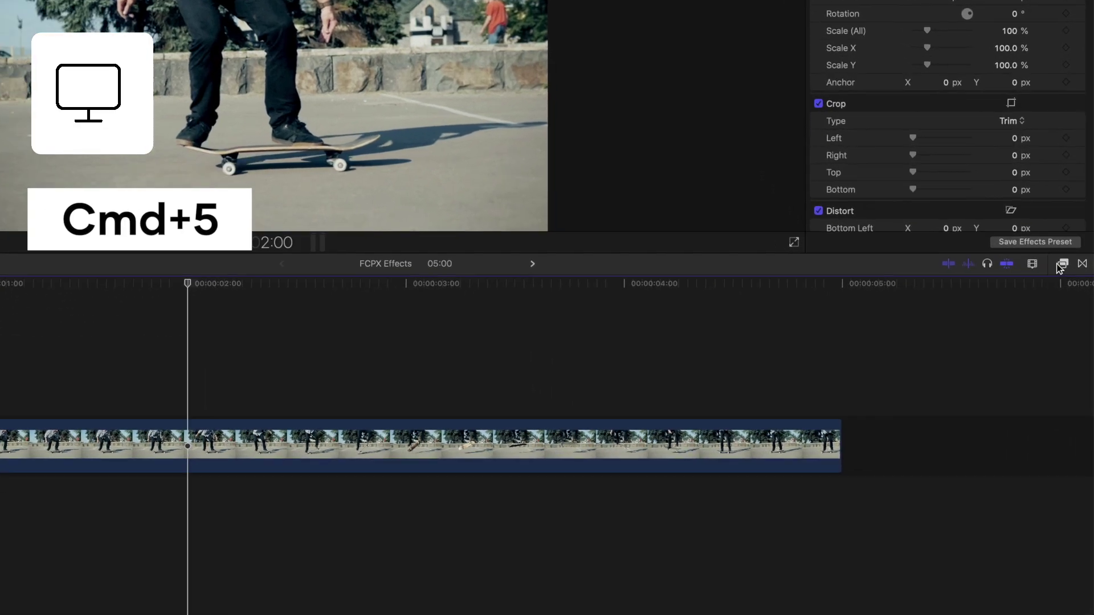
Open the Effects browser and go through 360°, Basics, Blur and Color to the Distortion category
click(1062, 264)
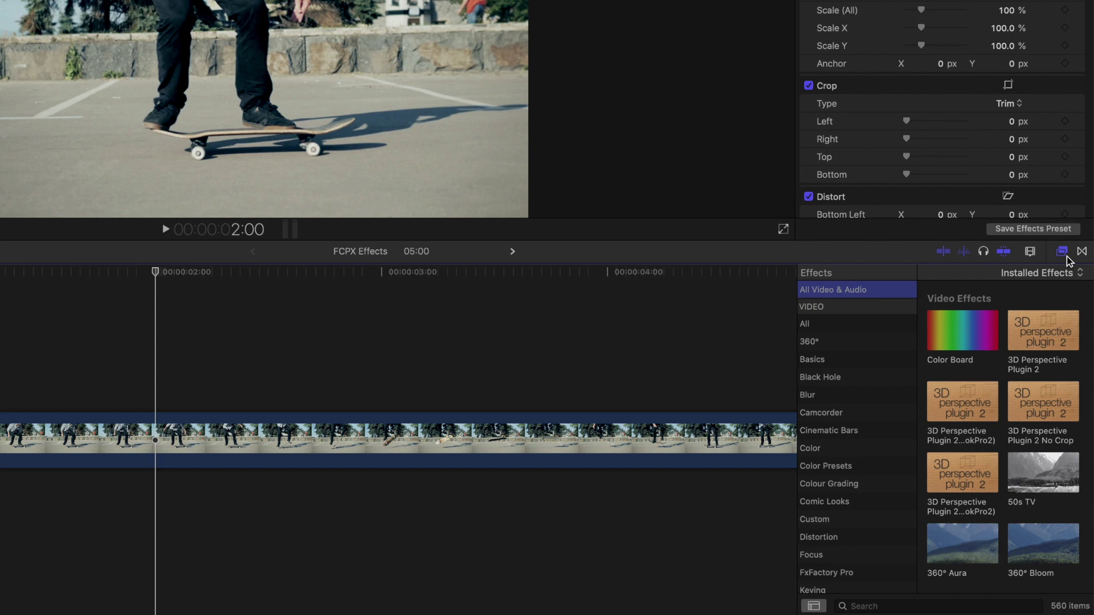
click(848, 341)
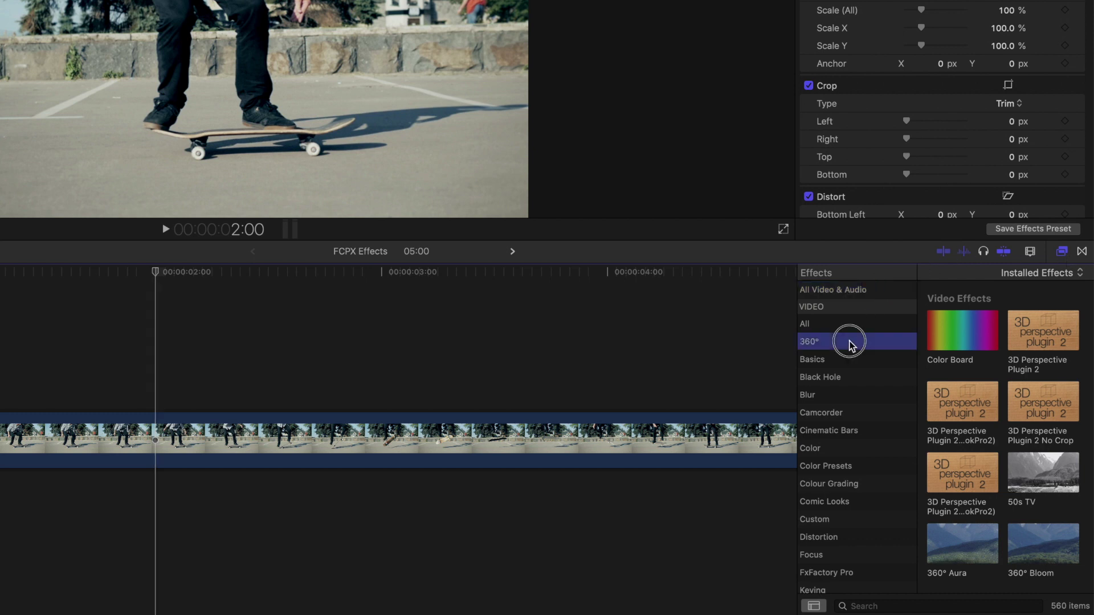
click(849, 359)
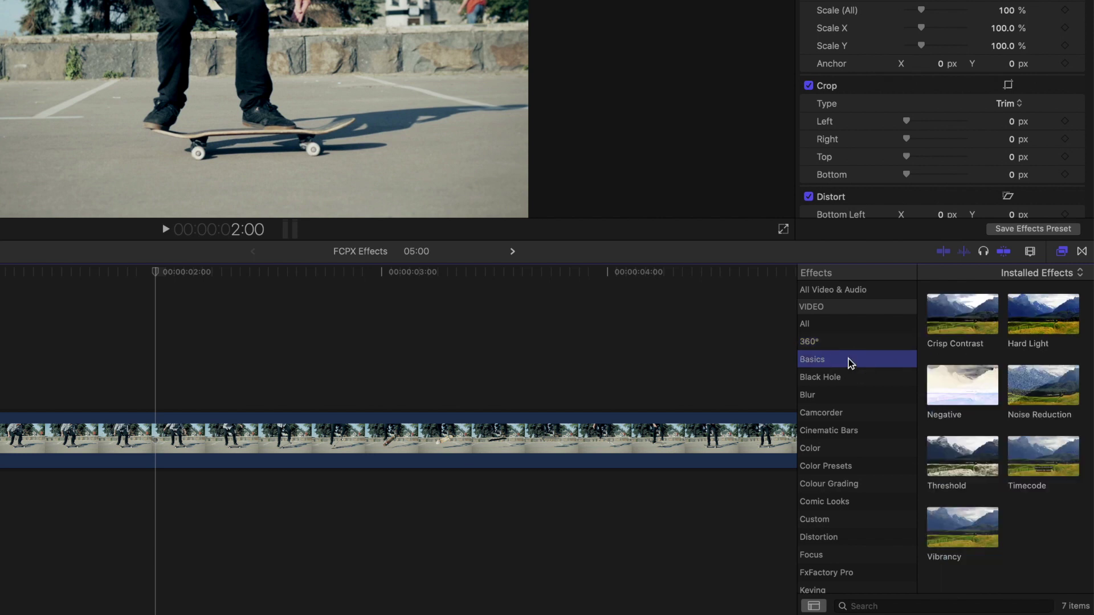
click(846, 395)
click(845, 450)
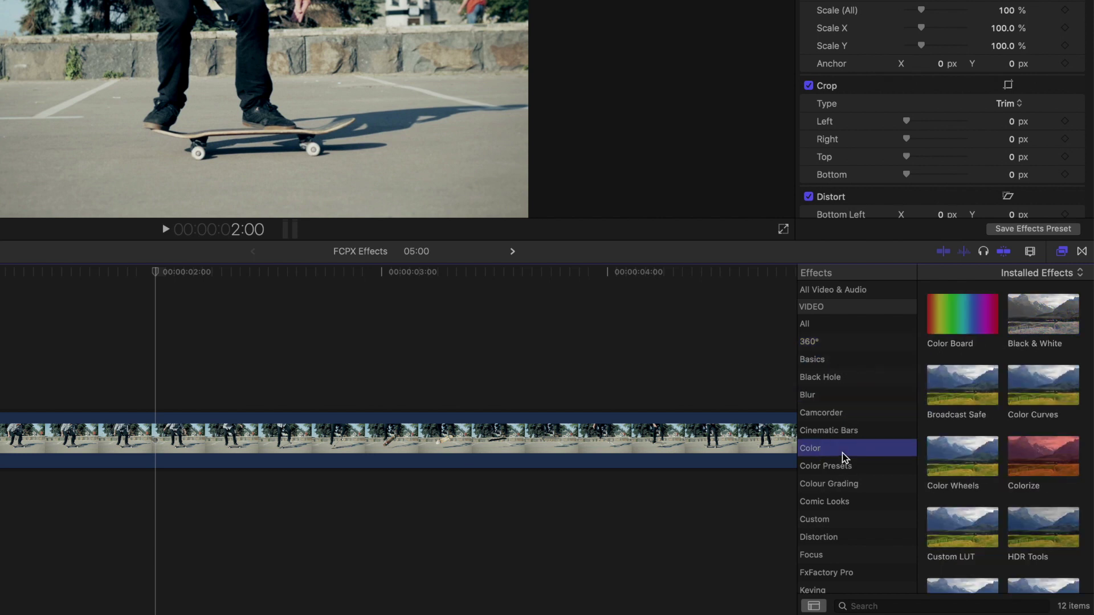
click(844, 537)
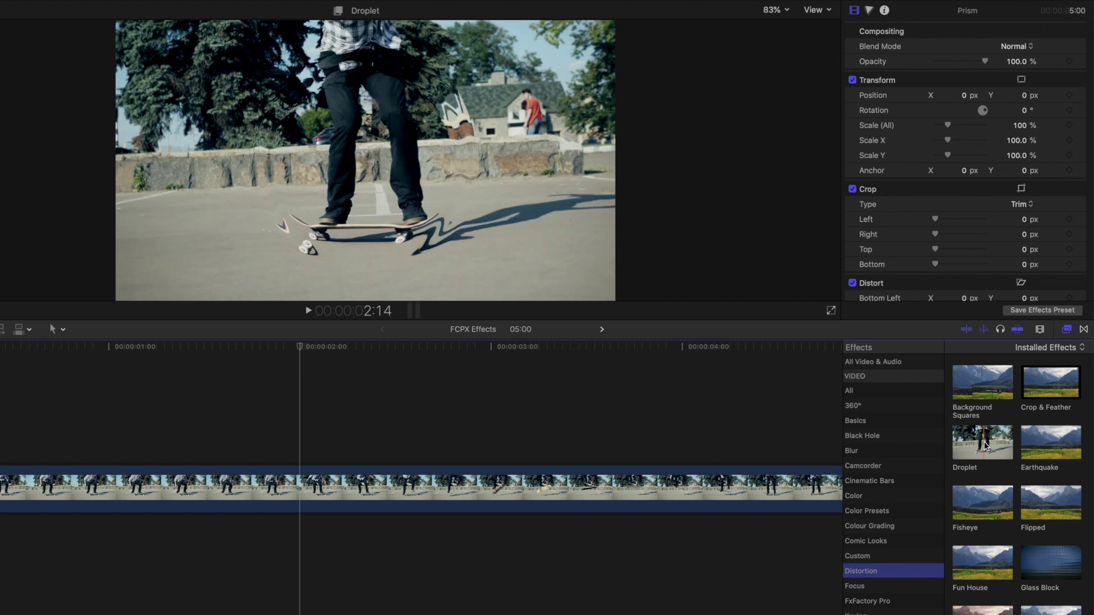
Apply Droplet to the skateboard clip and weaken its Intensity to about 44
drag(985, 448, 616, 485)
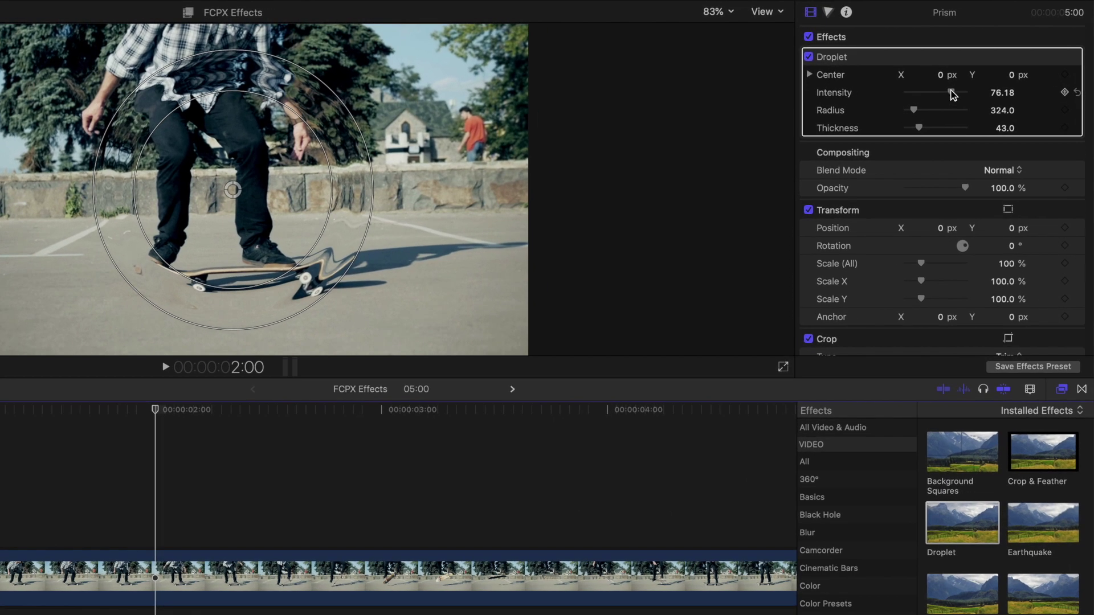
drag(973, 78, 918, 114)
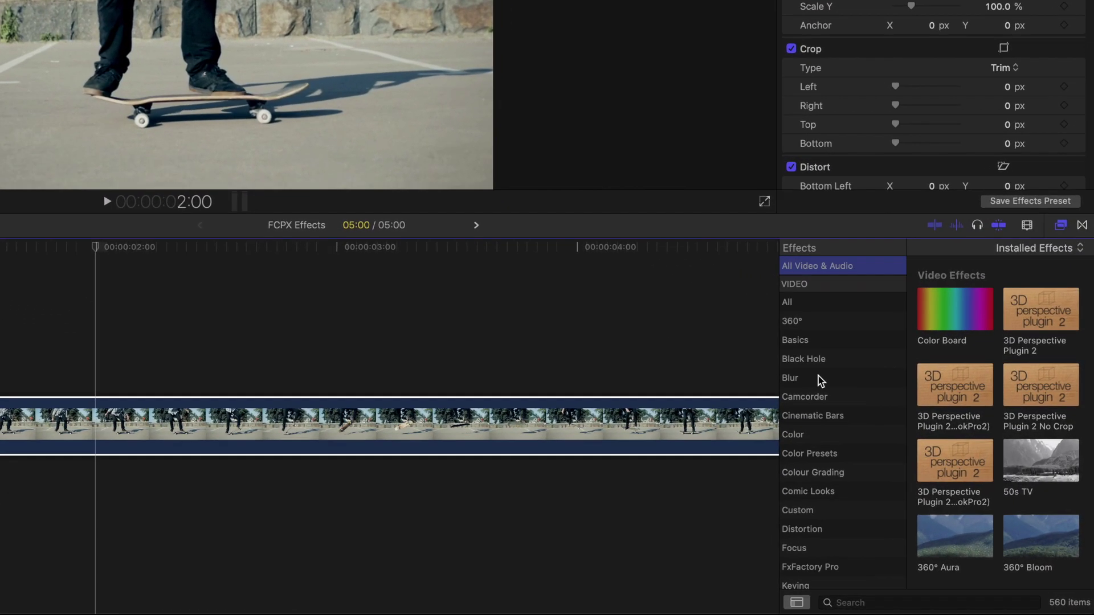
Search the effects for 'prism' and apply Prism to the skateboard clip
click(874, 445)
click(863, 600)
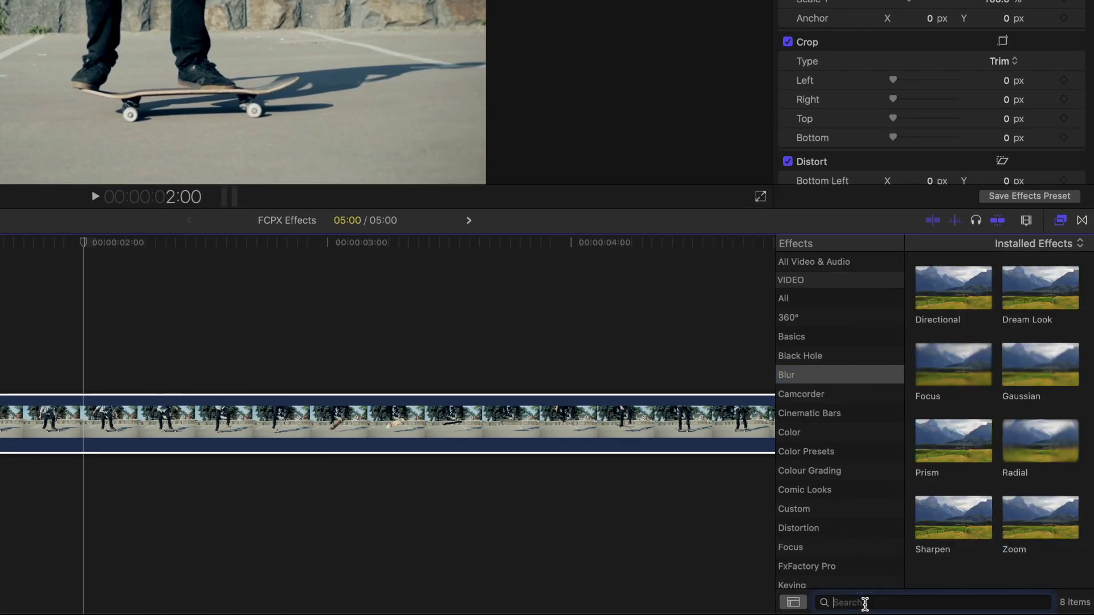
text(prism)
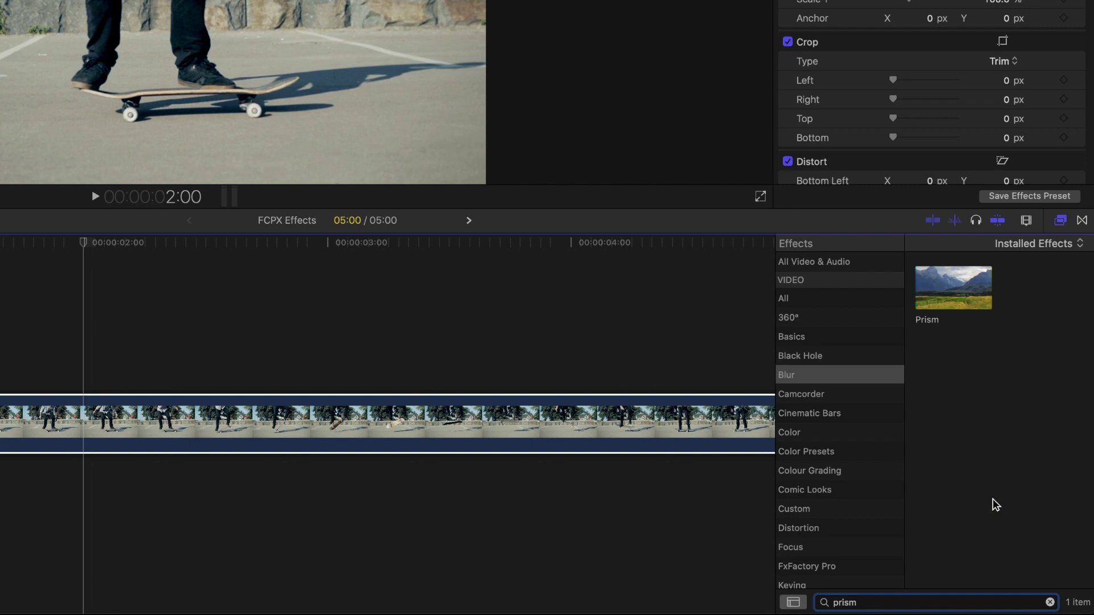
click(955, 306)
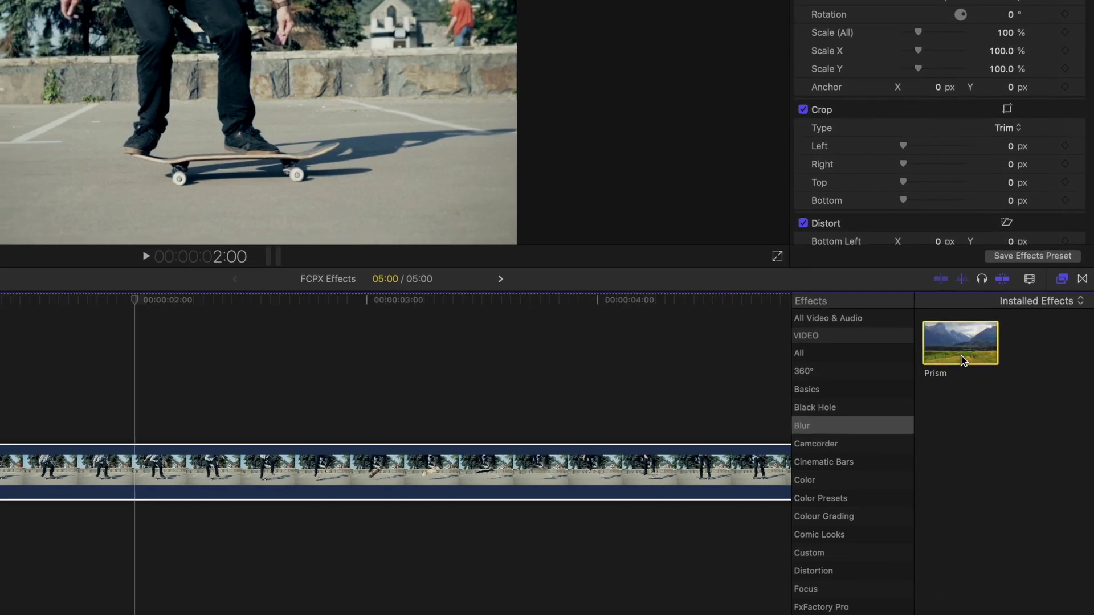
double_click(962, 360)
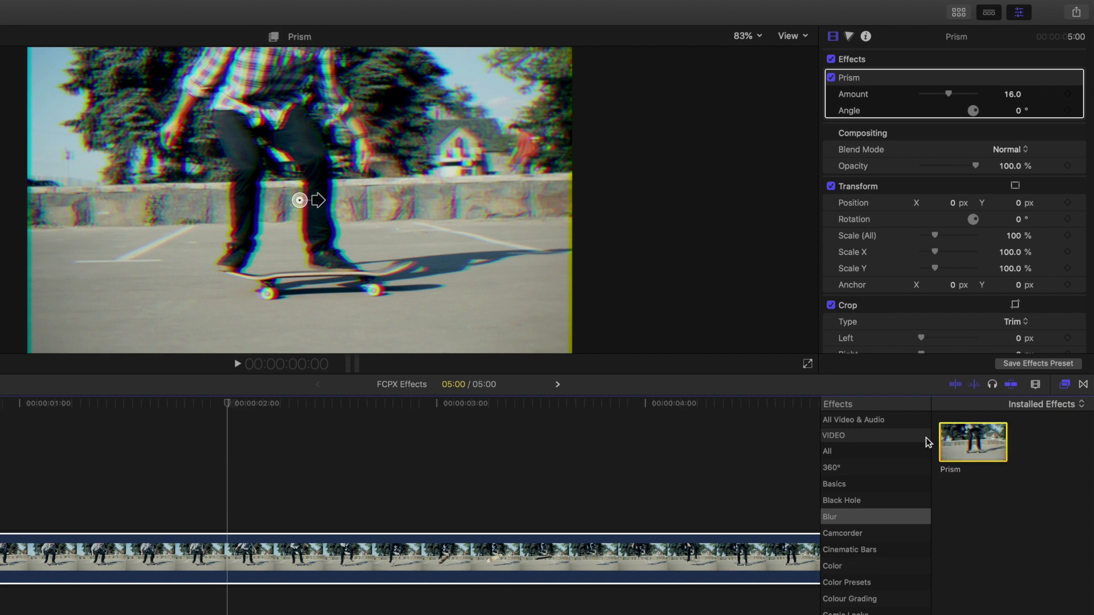
Keyframe the Prism Amount at 25, 0, then 15 across the trick around 2:13
drag(946, 94, 979, 109)
click(346, 442)
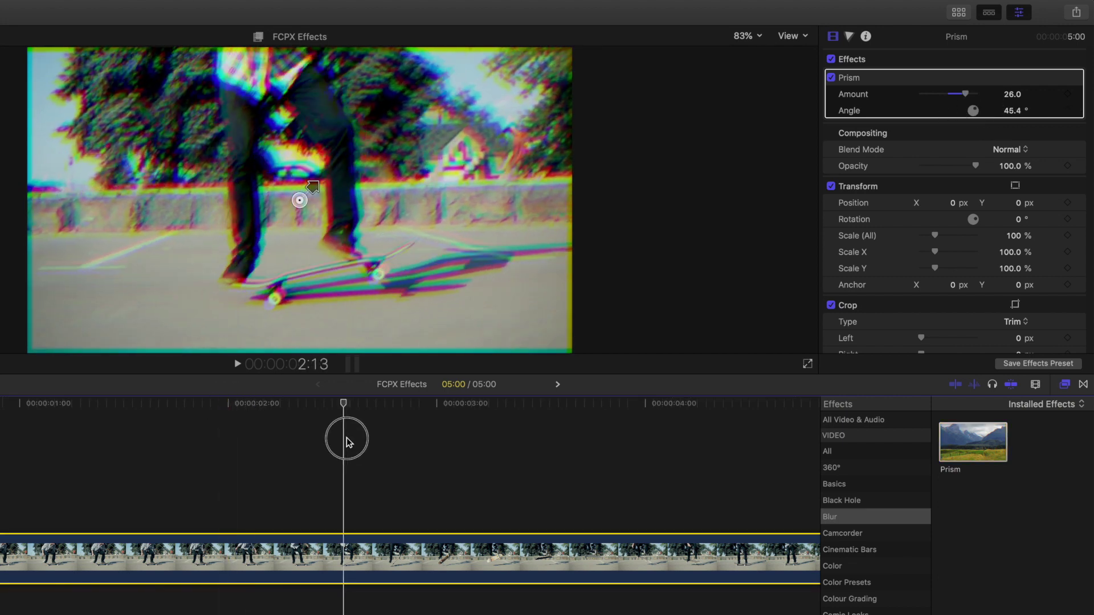
mouse_move(347, 442)
mouse_down()
mouse_move(317, 439)
mouse_move(371, 435)
mouse_move(354, 435)
mouse_up()
drag(965, 94, 923, 94)
drag(350, 403, 376, 403)
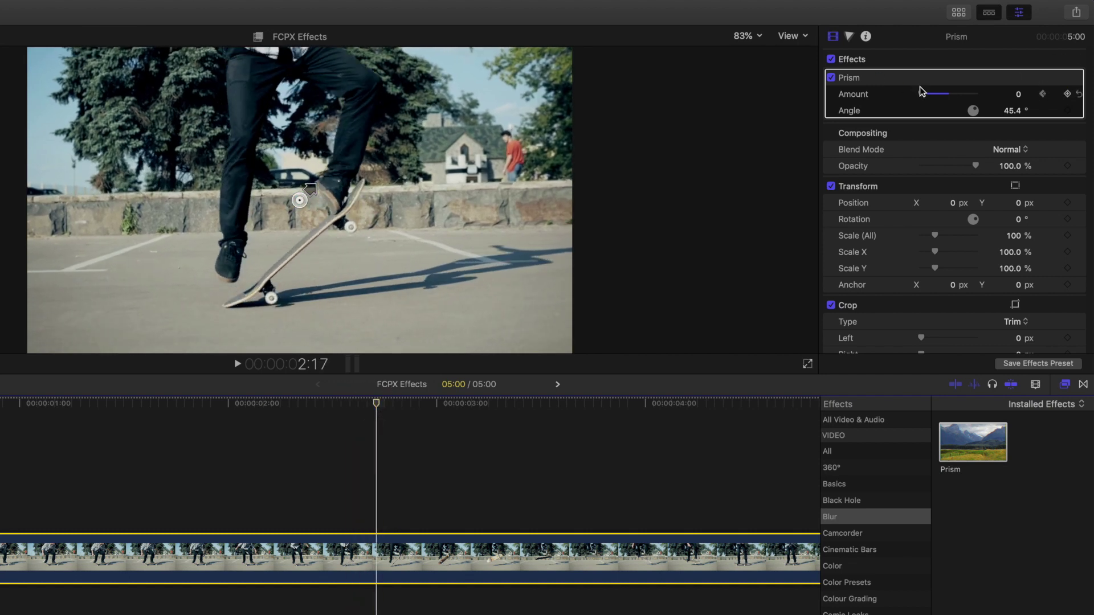
drag(922, 91, 947, 93)
drag(368, 401, 403, 403)
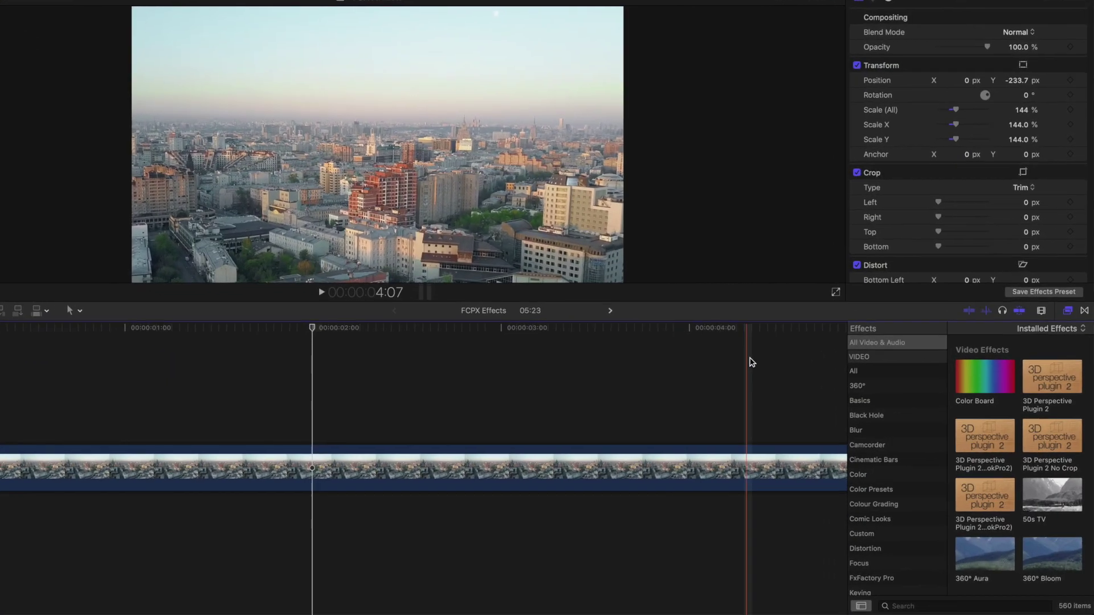
Search 'mirror' and apply the Mirror effect to the city skyline clip
click(864, 549)
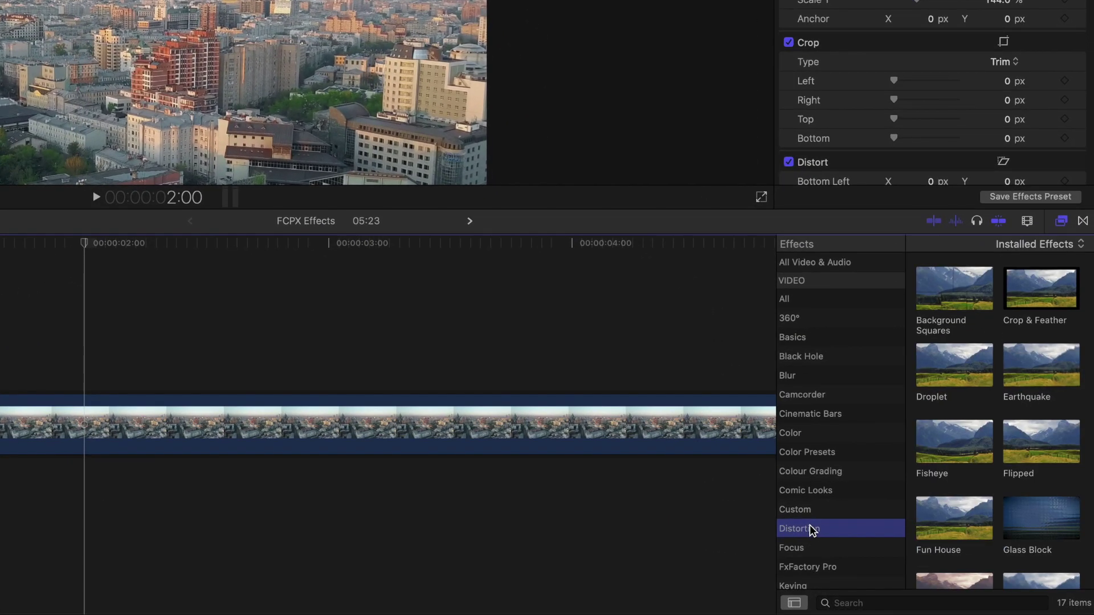
click(846, 598)
text(mirror)
double_click(954, 288)
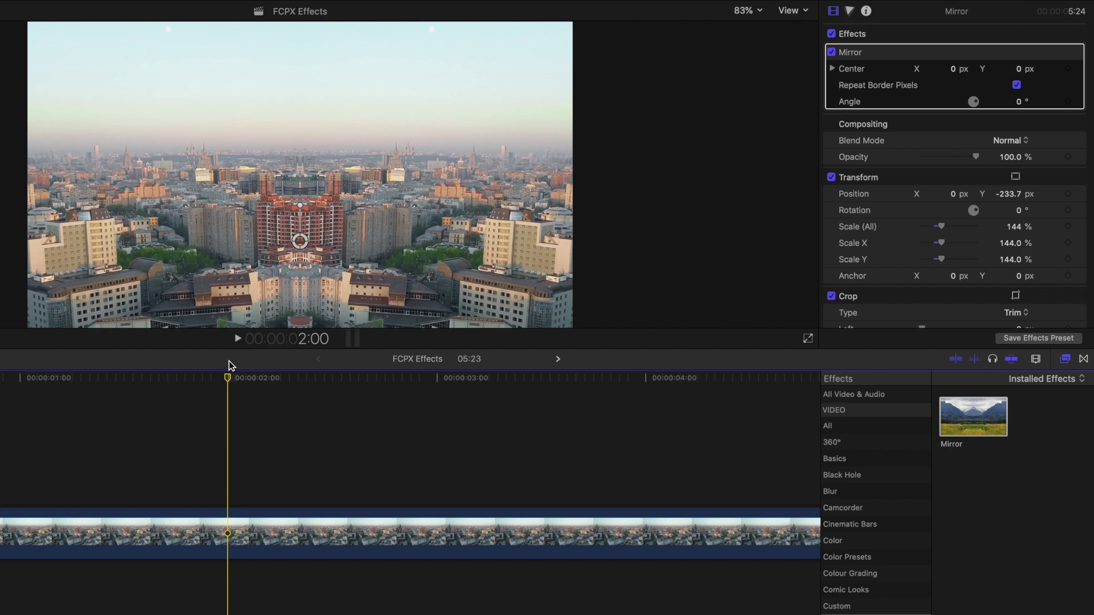
key(super+a)
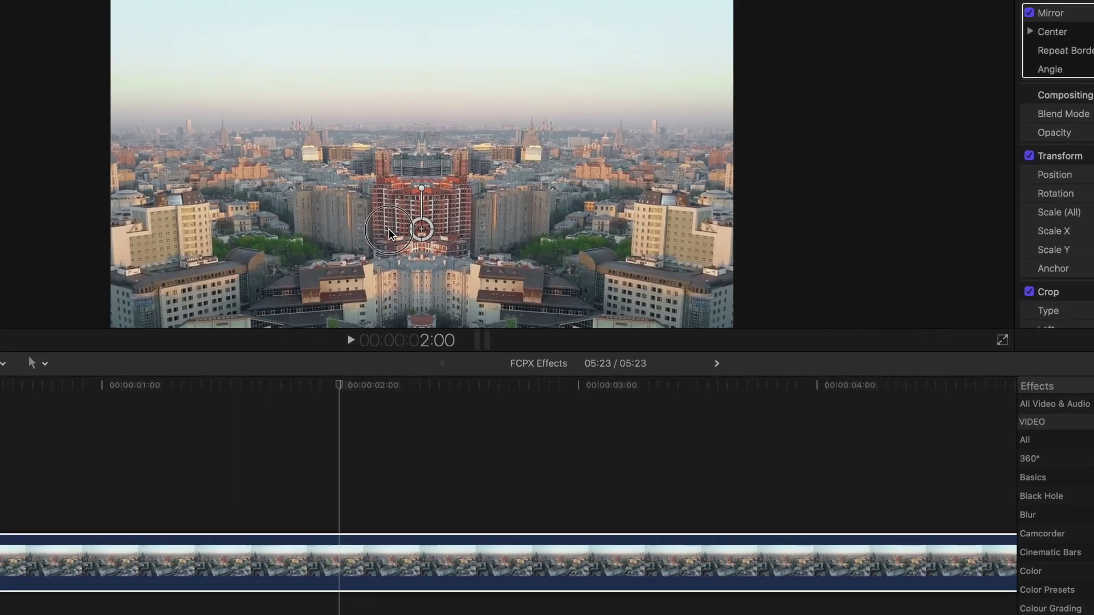
Shift the Mirror centre left and set its Center Y to 0.36
drag(248, 244, 207, 246)
drag(333, 234, 329, 232)
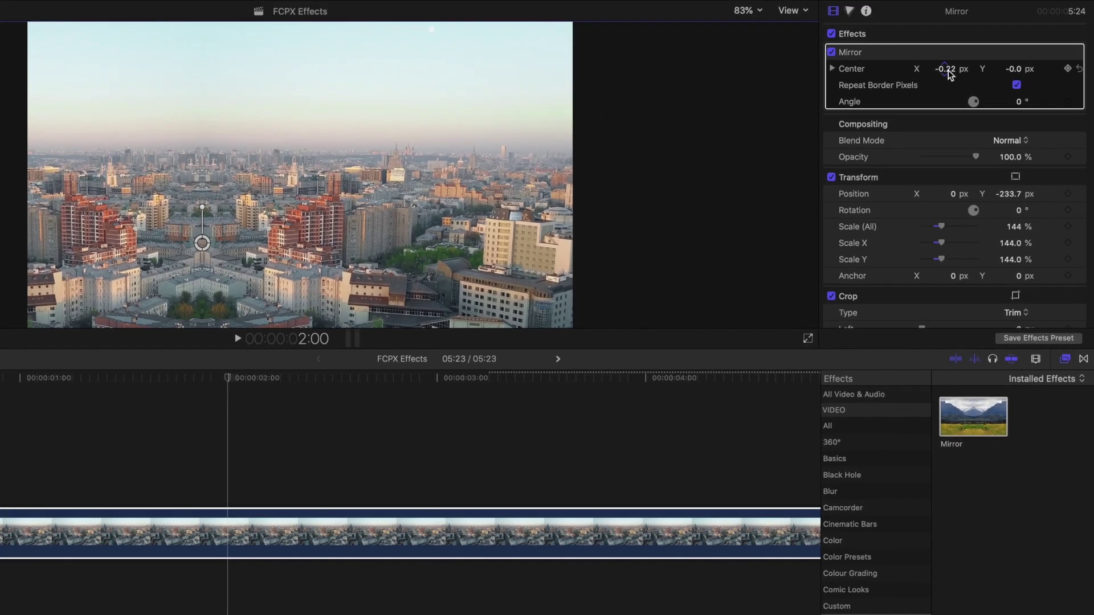
drag(948, 74, 934, 74)
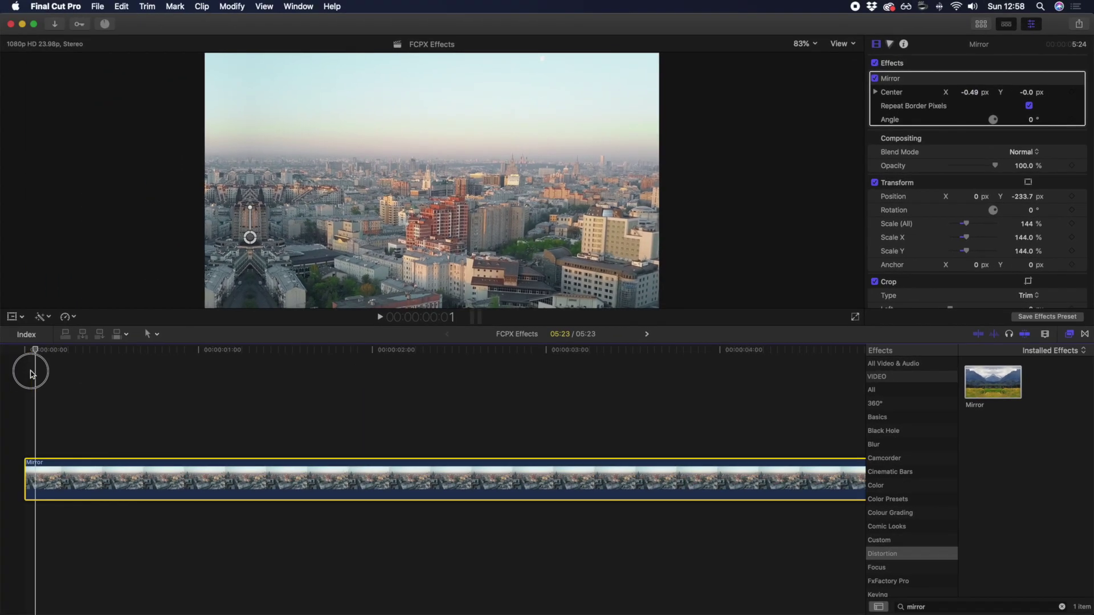
click(1018, 92)
text(.3)
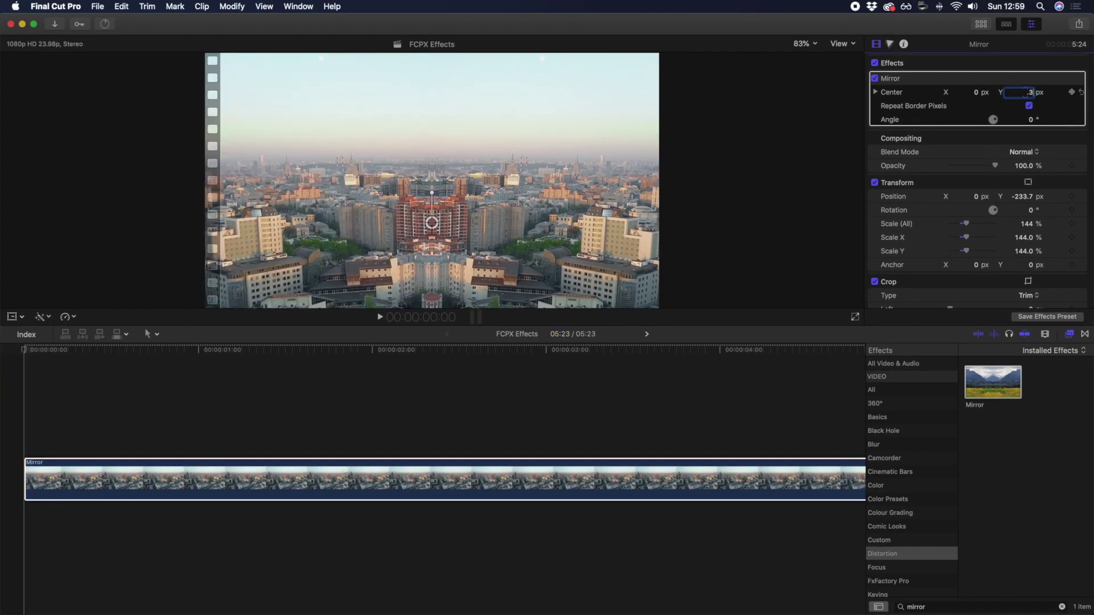
text(6)
key(Return)
Play back the mirrored clip and set the Mirror angle to 270°
key(space)
click(795, 367)
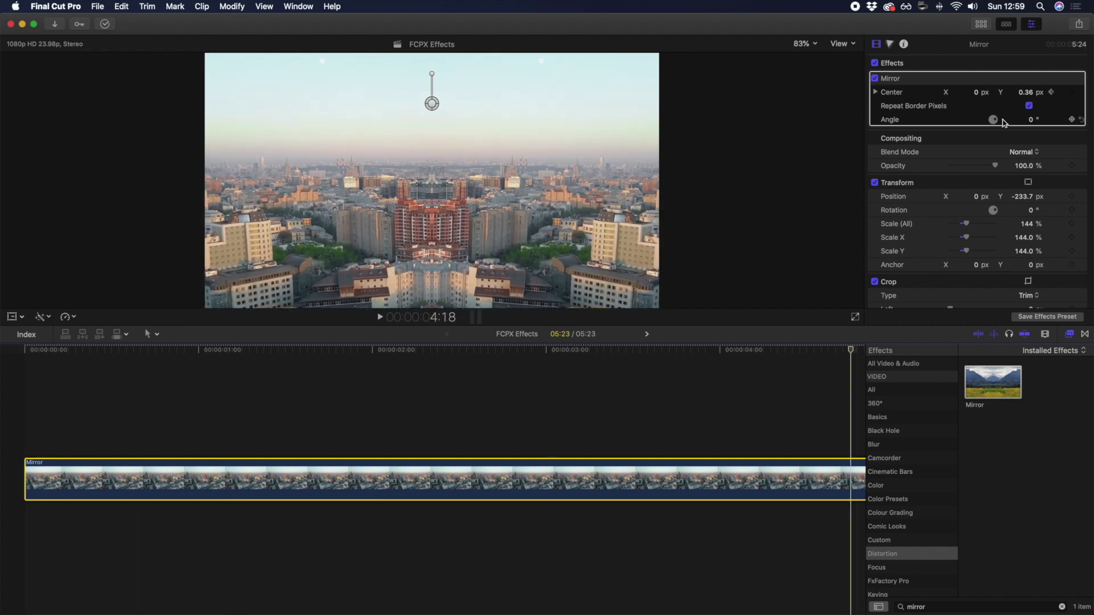
click(1030, 119)
text(270)
key(Return)
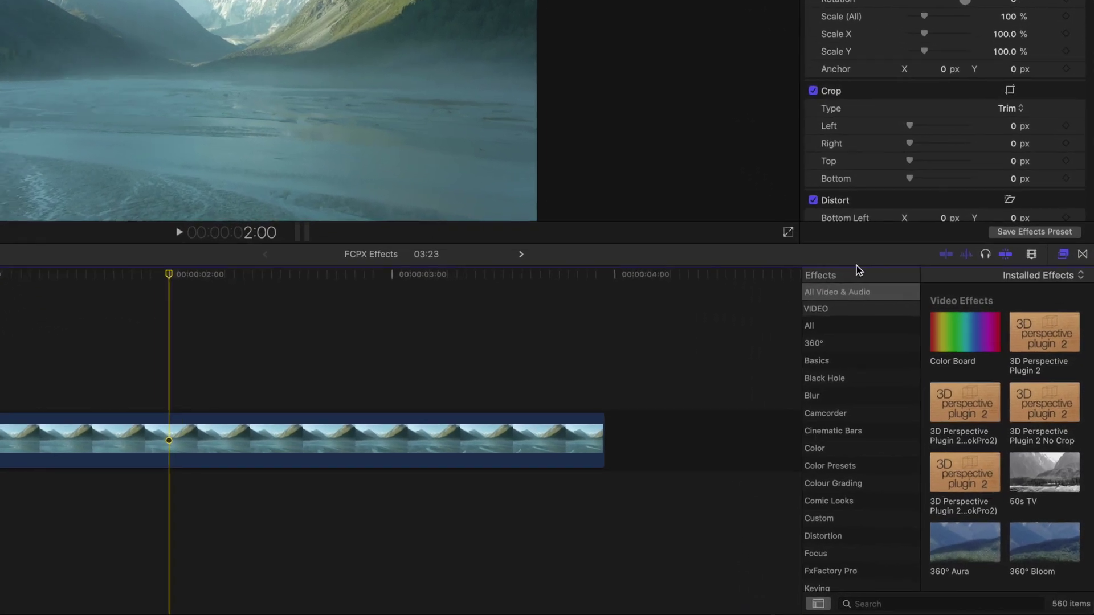
Apply the Ash colour preset to the mountain clip and toggle Color Board 1 to compare
click(833, 465)
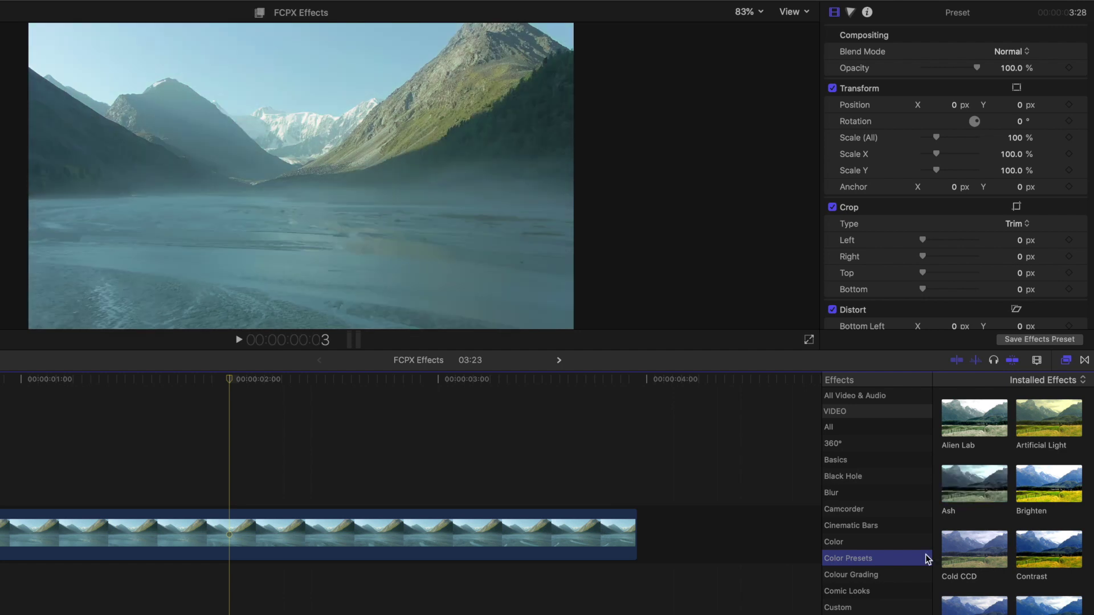
drag(965, 486, 494, 534)
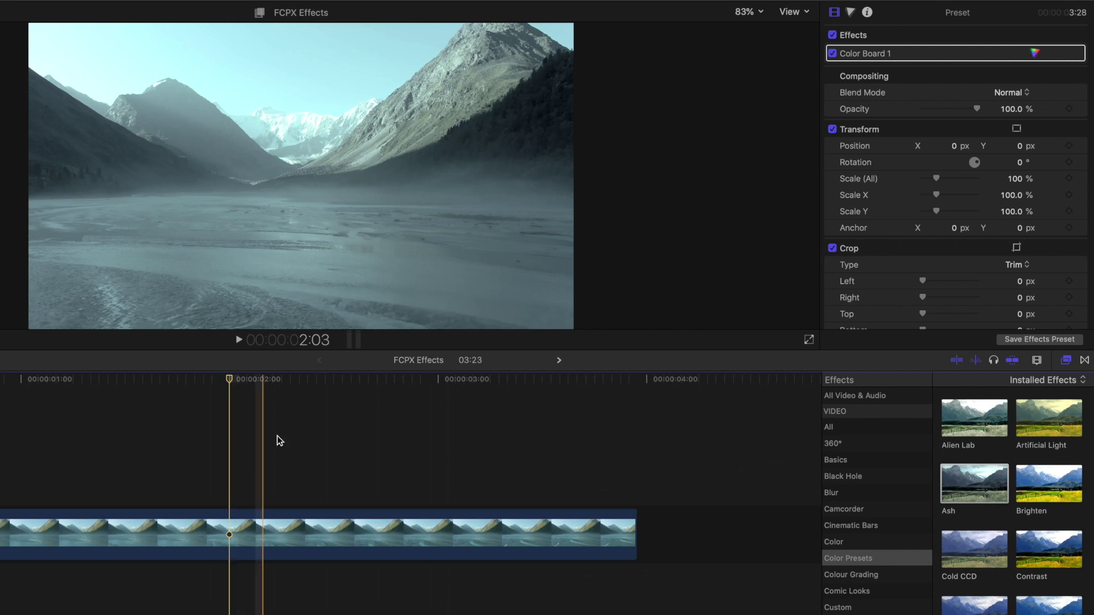
click(834, 52)
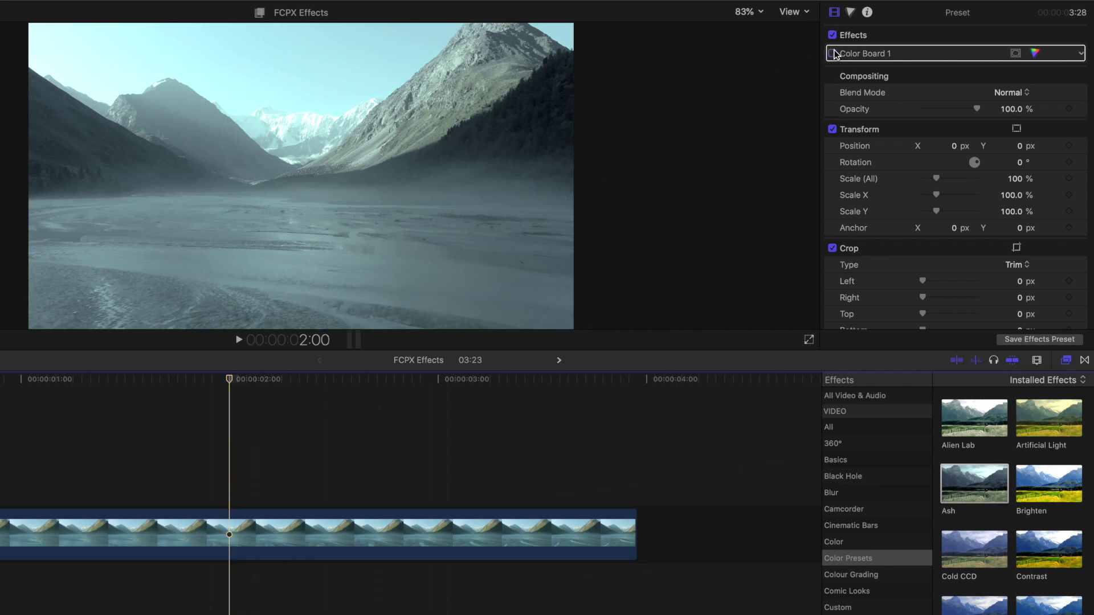
click(834, 53)
click(834, 53)
click(834, 53)
Lower the Color Board highlights exposure from 27% to 13% and show the Saturation settings
click(1034, 53)
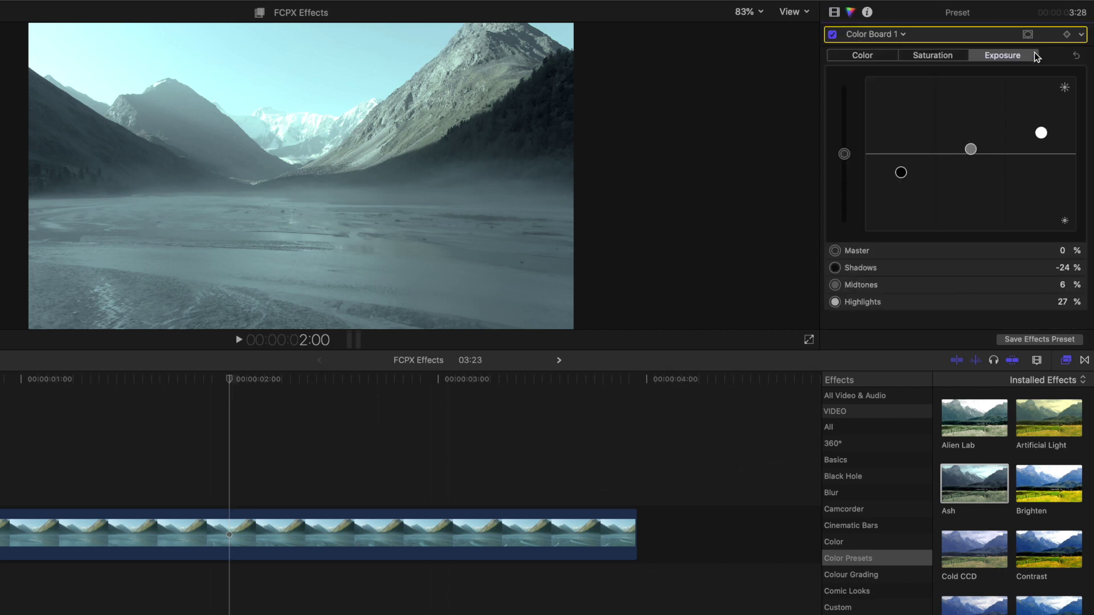
drag(1038, 122, 1040, 144)
click(948, 62)
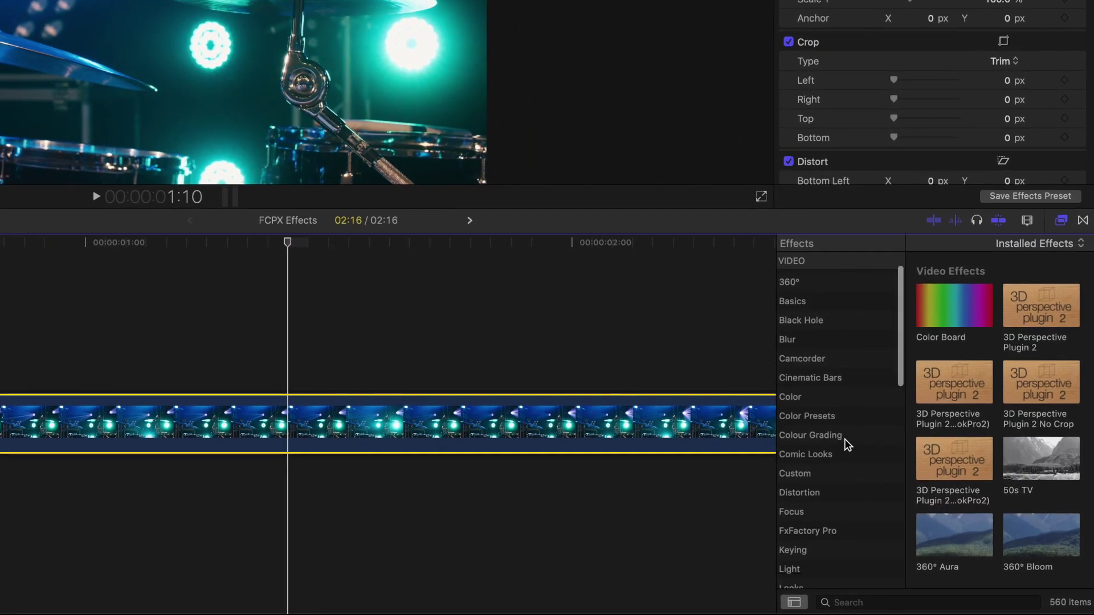
Search 'streaks' in the Light category and drag Streaks onto the drum-kit clip
scroll(915, 492, down, 4)
click(900, 516)
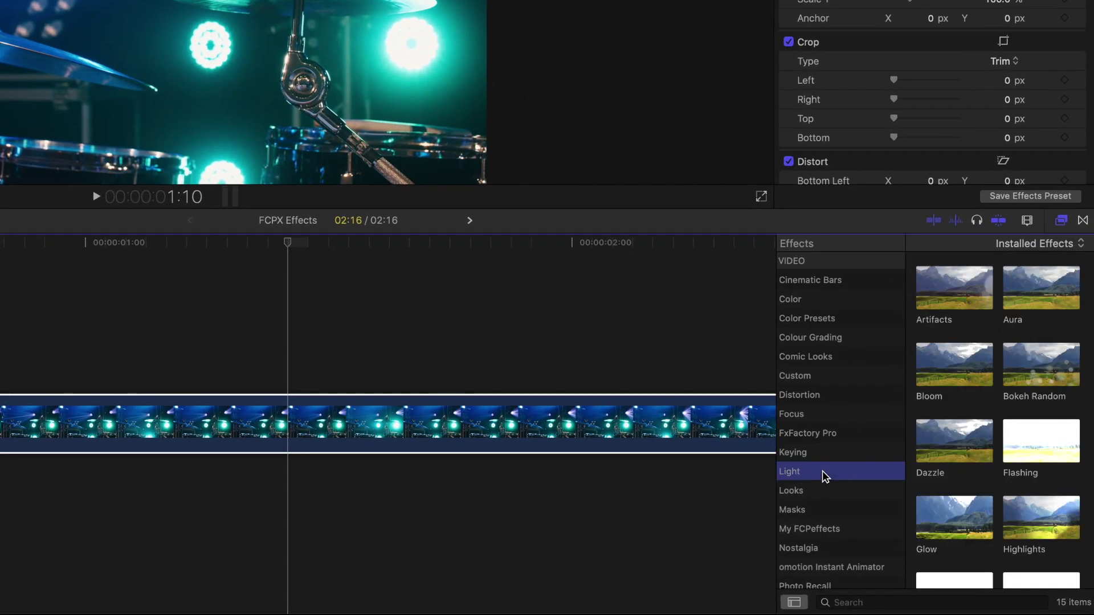
click(880, 602)
text(streaks)
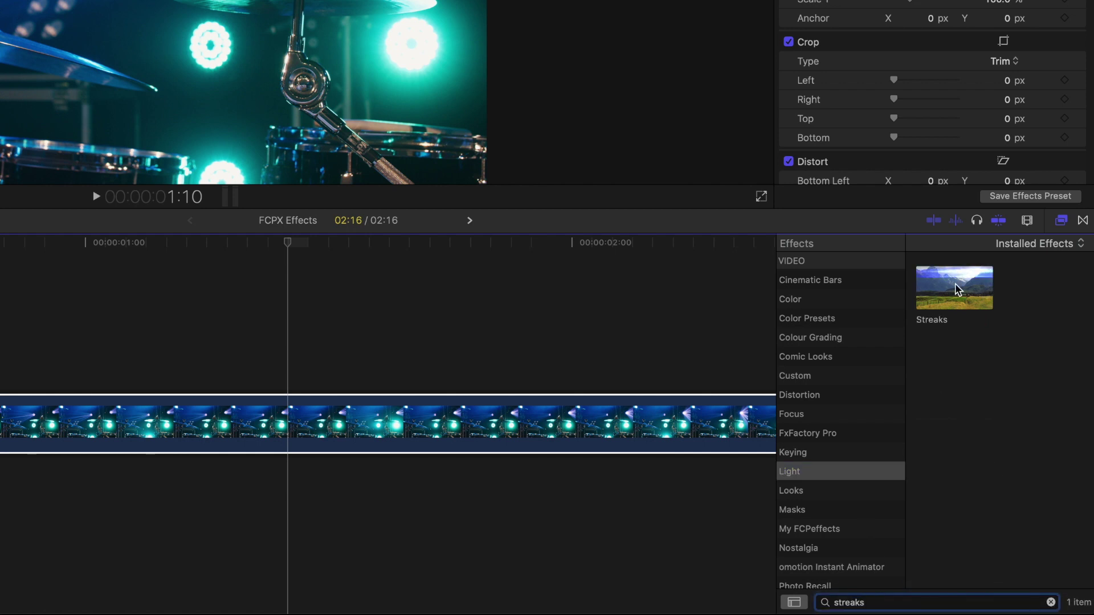
drag(957, 289, 292, 424)
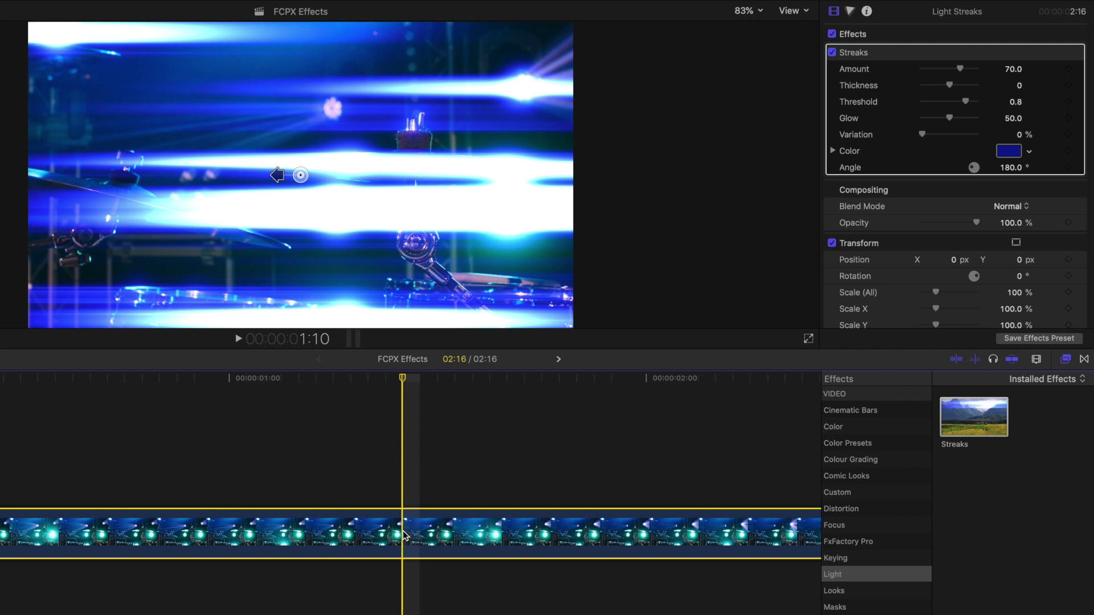
Reduce the Streaks amount to 13.43, lower glow and thickness, and tint the streaks cyan
drag(960, 68, 930, 69)
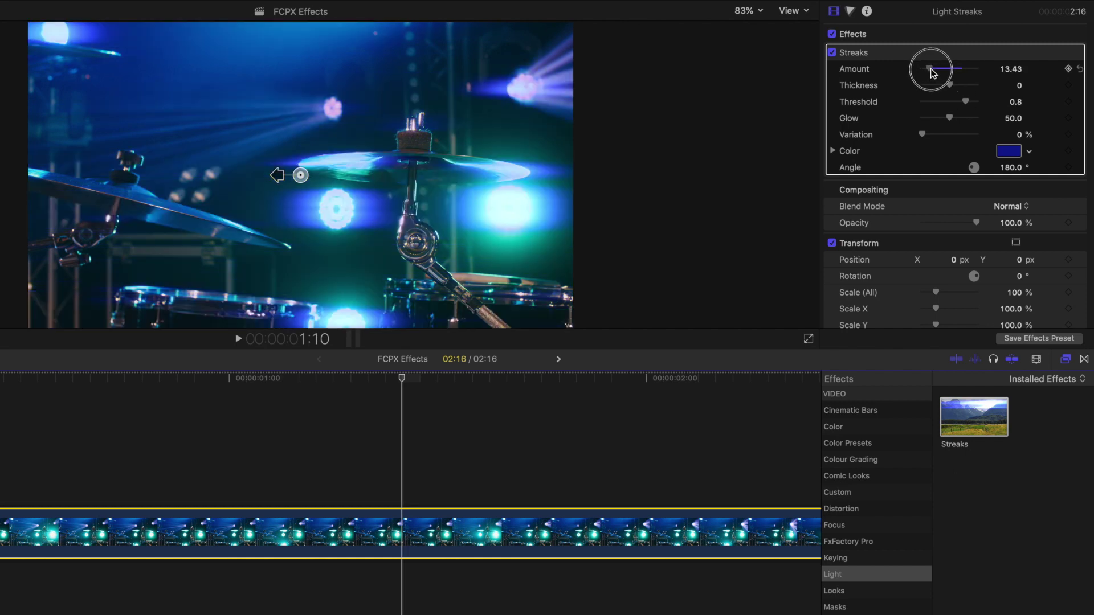
mouse_move(949, 117)
mouse_down()
mouse_move(929, 117)
mouse_move(949, 85)
mouse_up()
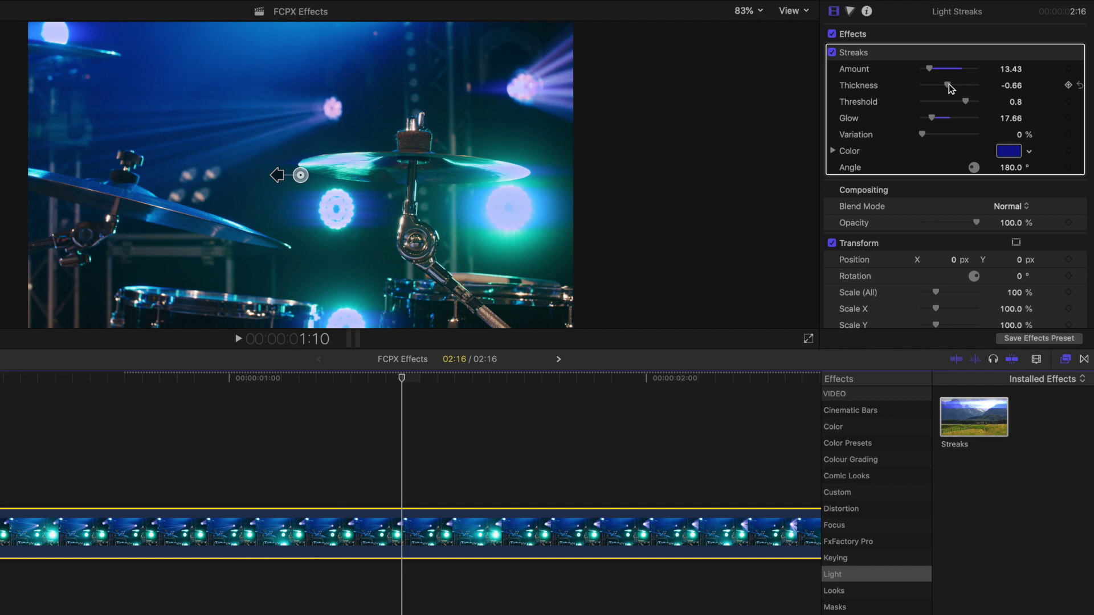
click(1029, 152)
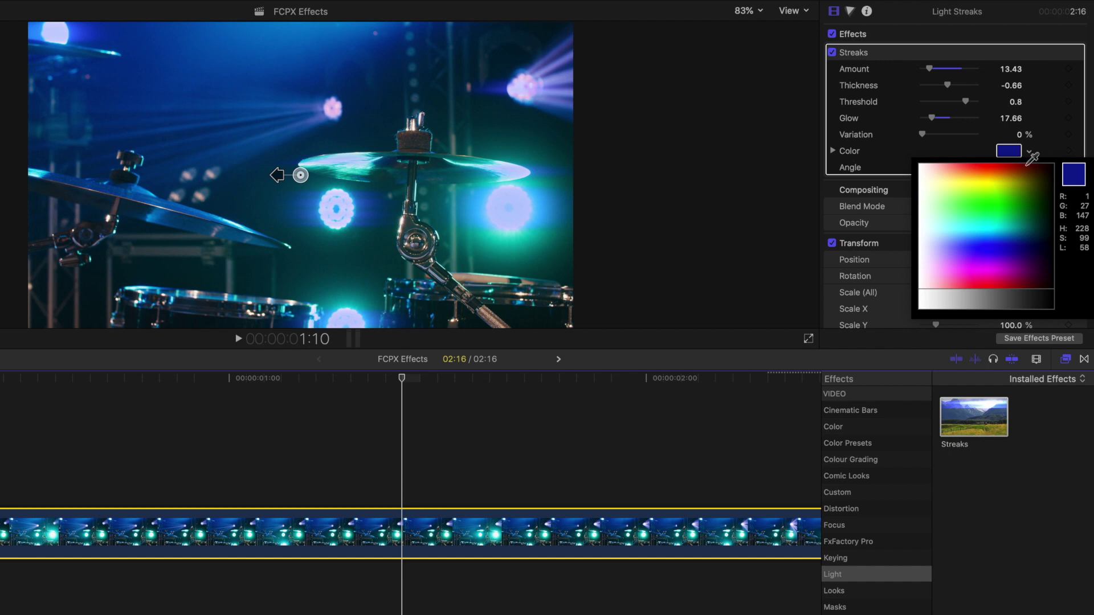
click(971, 225)
drag(934, 118, 946, 88)
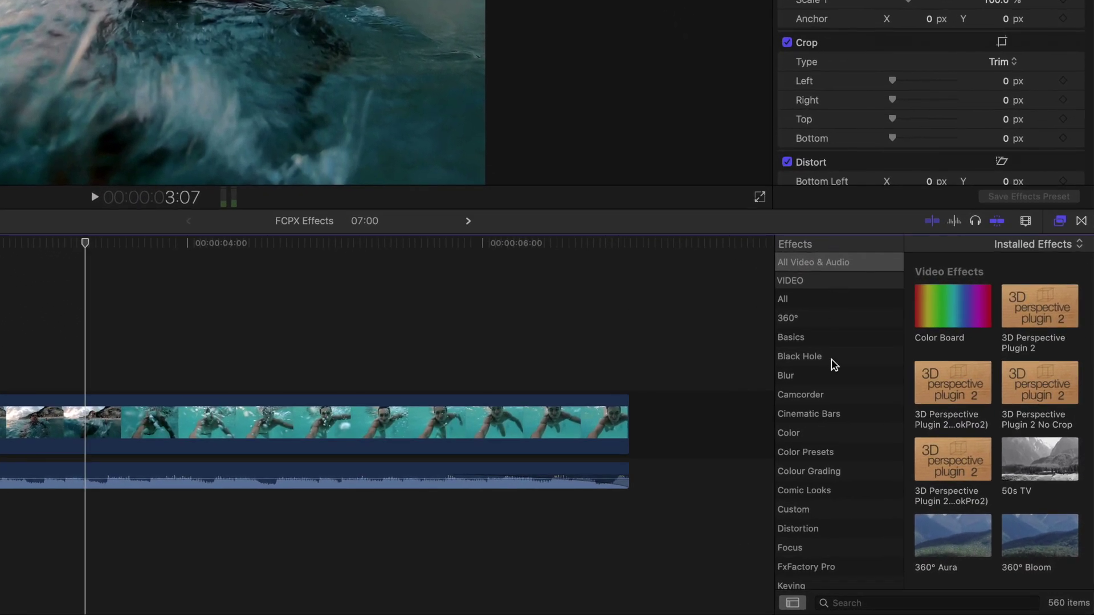
Find the Muffled effect under Audio > EQ by searching 'muffled' and apply it to the music clip
scroll(834, 364, down, 10)
scroll(832, 363, down, 8)
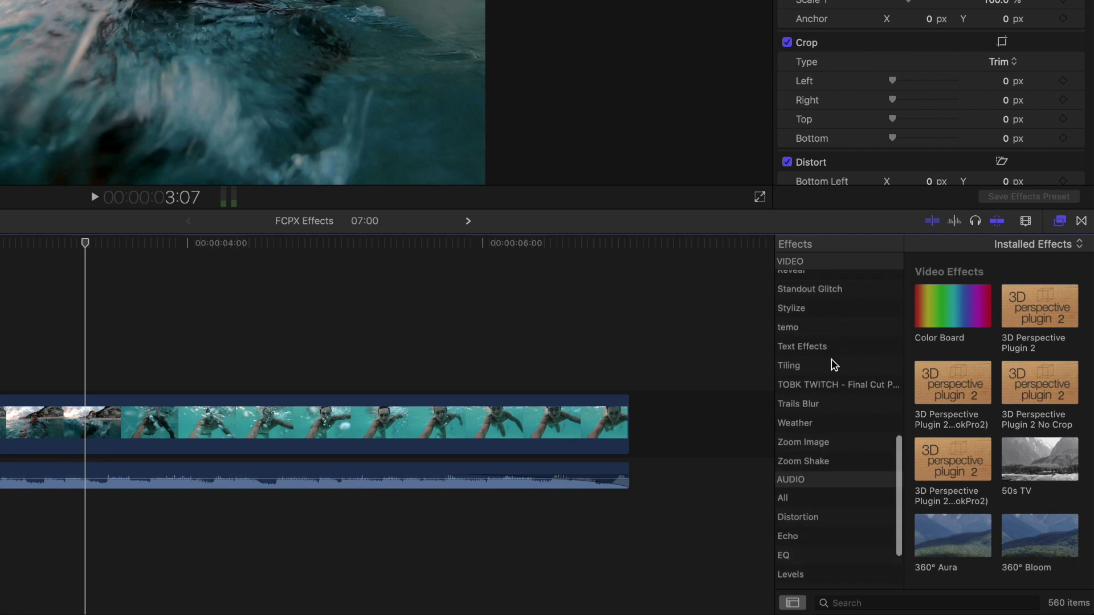
click(818, 466)
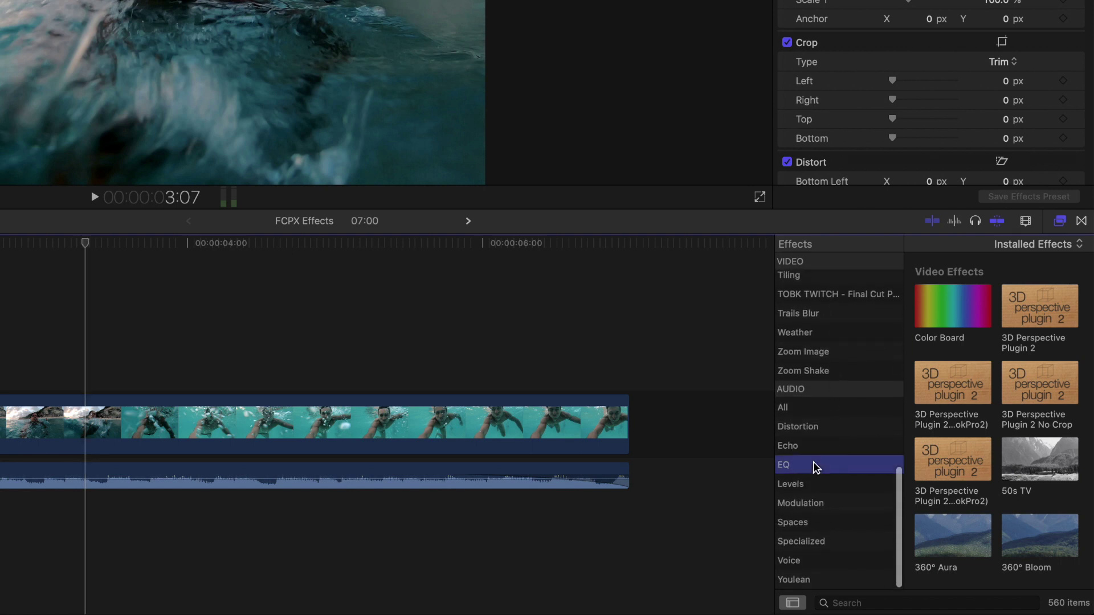
click(861, 604)
text(m)
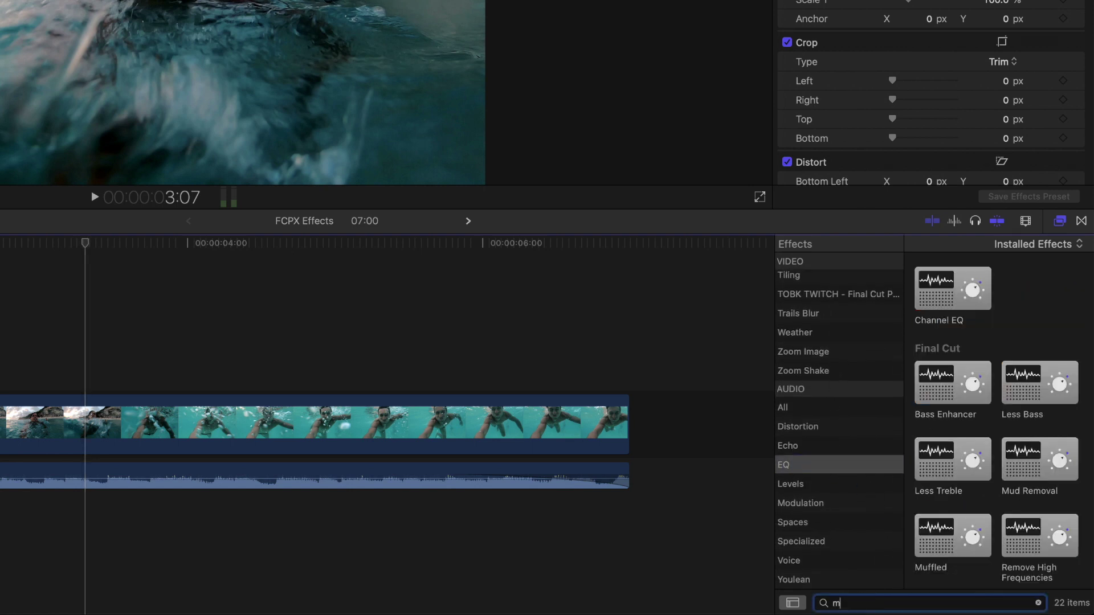
text(uffled)
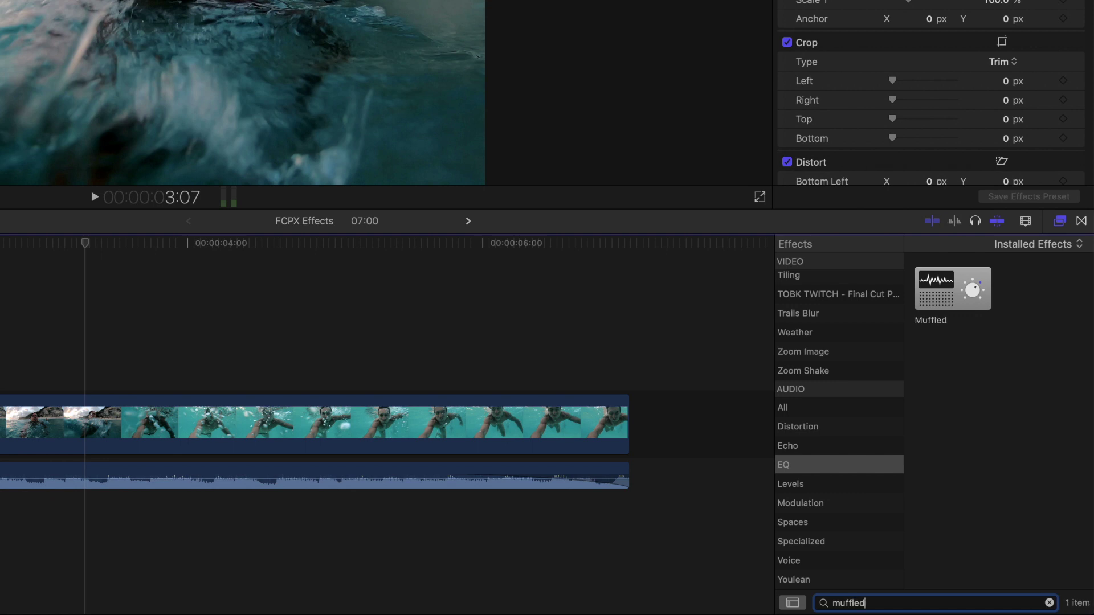
drag(948, 287, 466, 475)
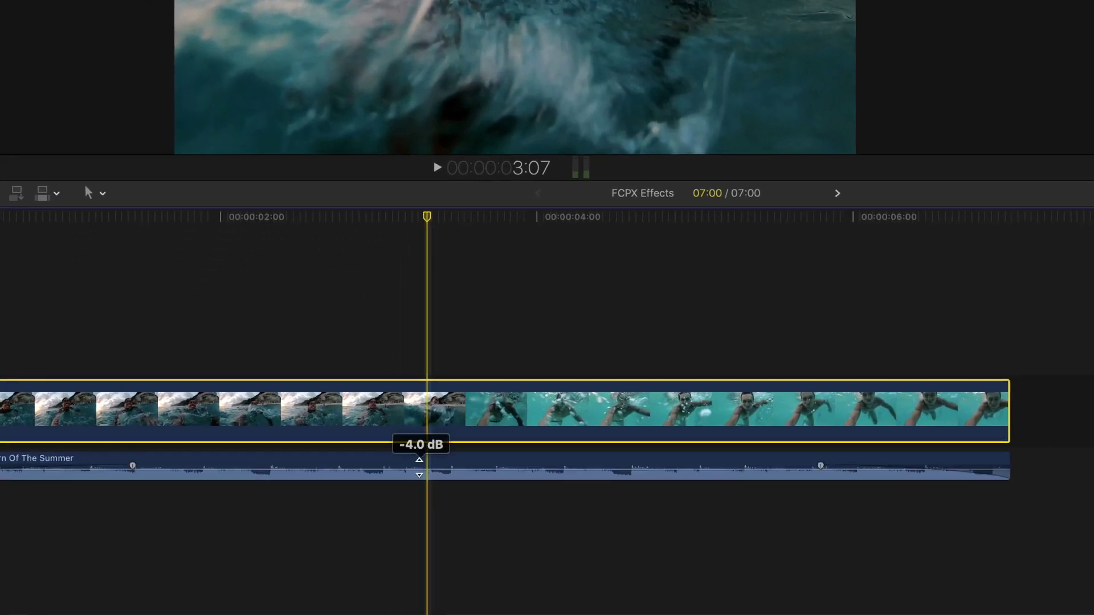
Keyframe the music clip's Muffled amount from 0 at 3:07 up to 50 at 3:15
click(302, 554)
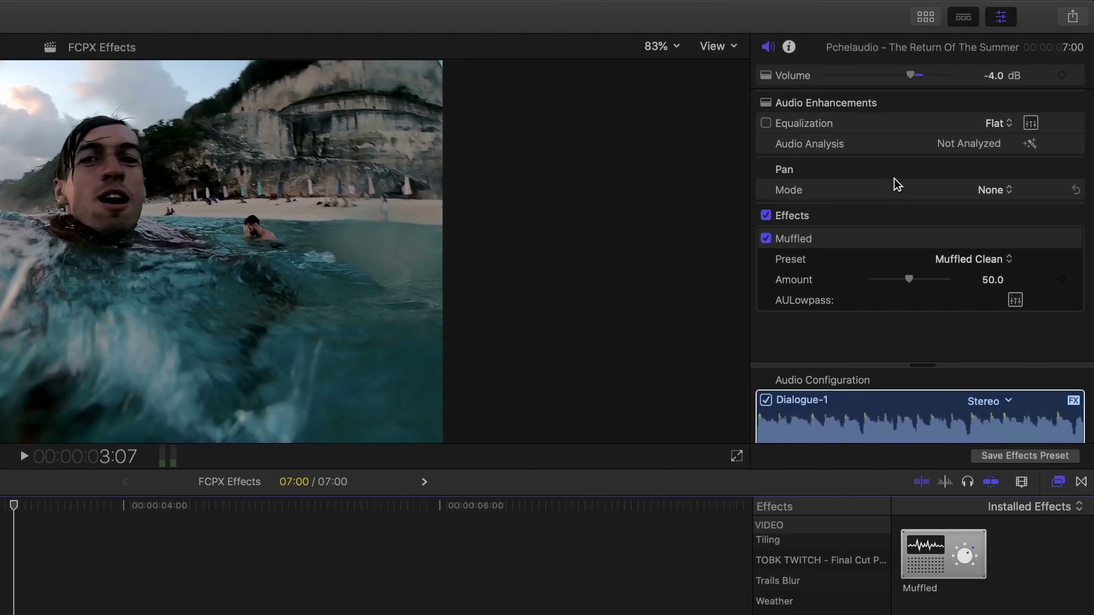
drag(908, 279, 842, 279)
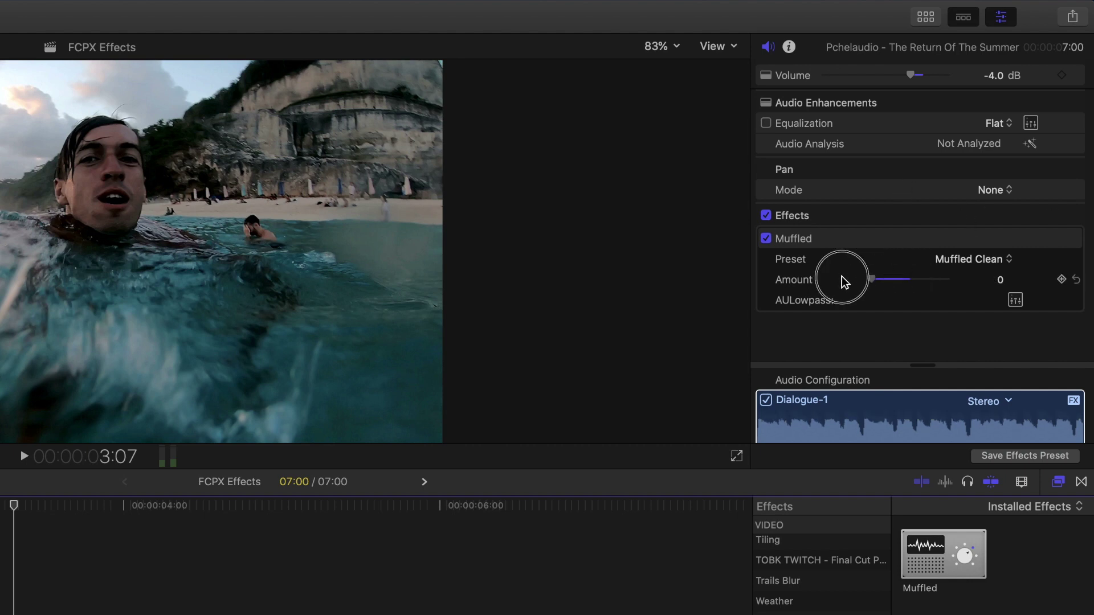
click(1055, 280)
drag(23, 505, 47, 509)
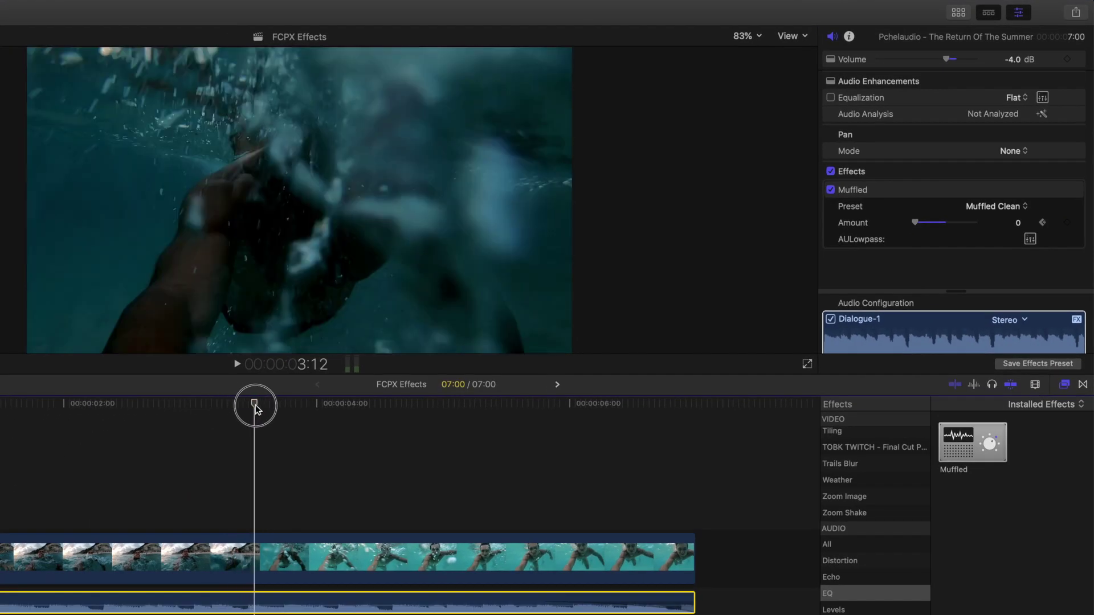
drag(255, 408, 273, 408)
drag(914, 222, 947, 224)
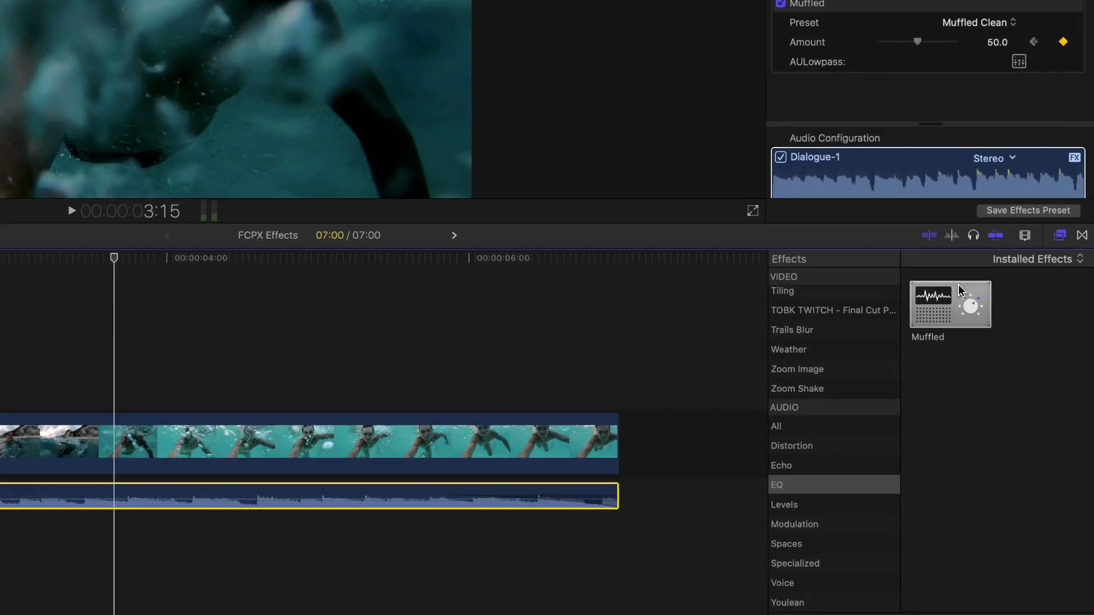
Start searching all audio effects for the Underwater effect
click(875, 545)
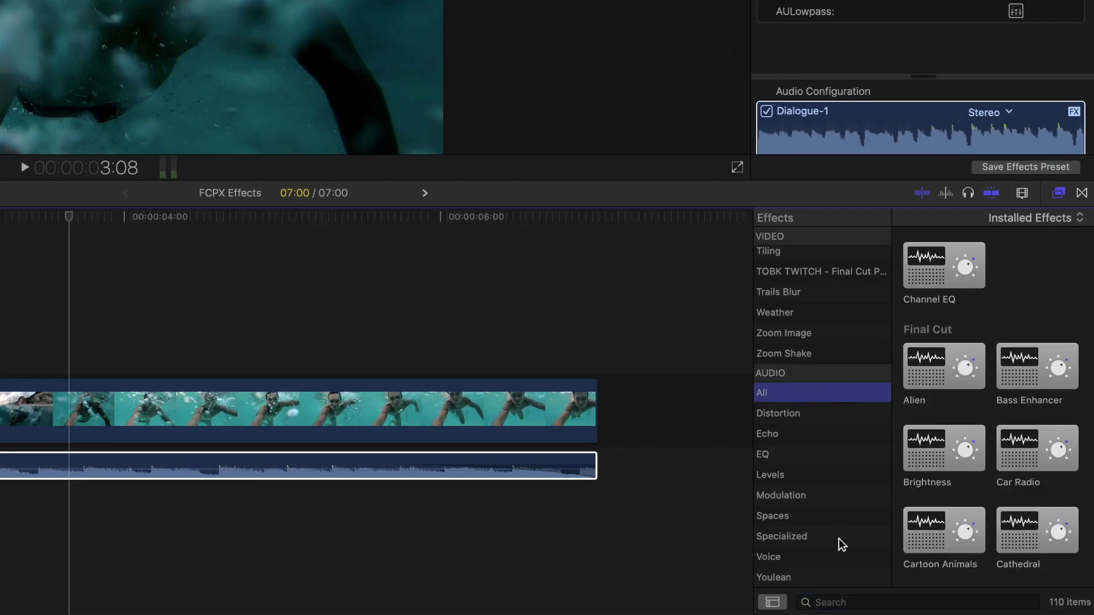
click(851, 598)
text(un)
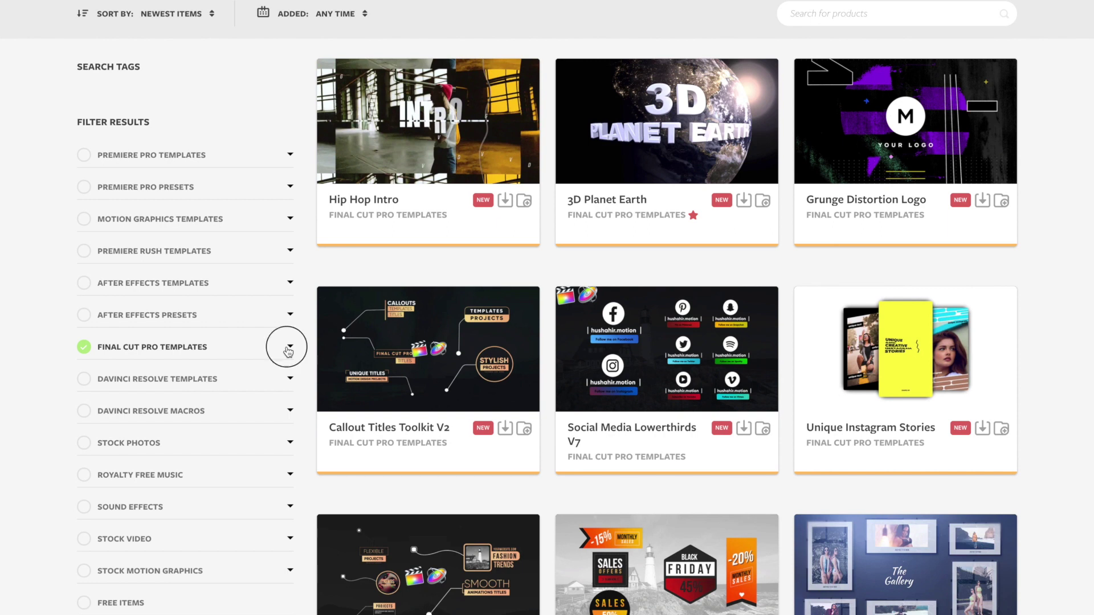
Expand Final Cut Pro Templates in the Filter Results sidebar and scroll to see its subcategories
click(289, 364)
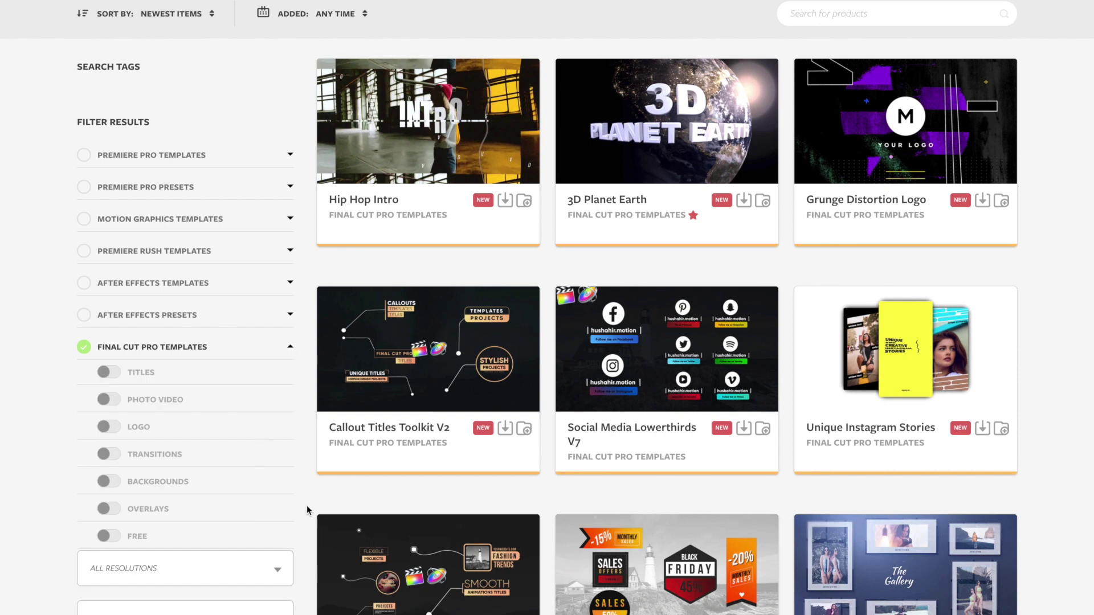
scroll(306, 505, down, 8)
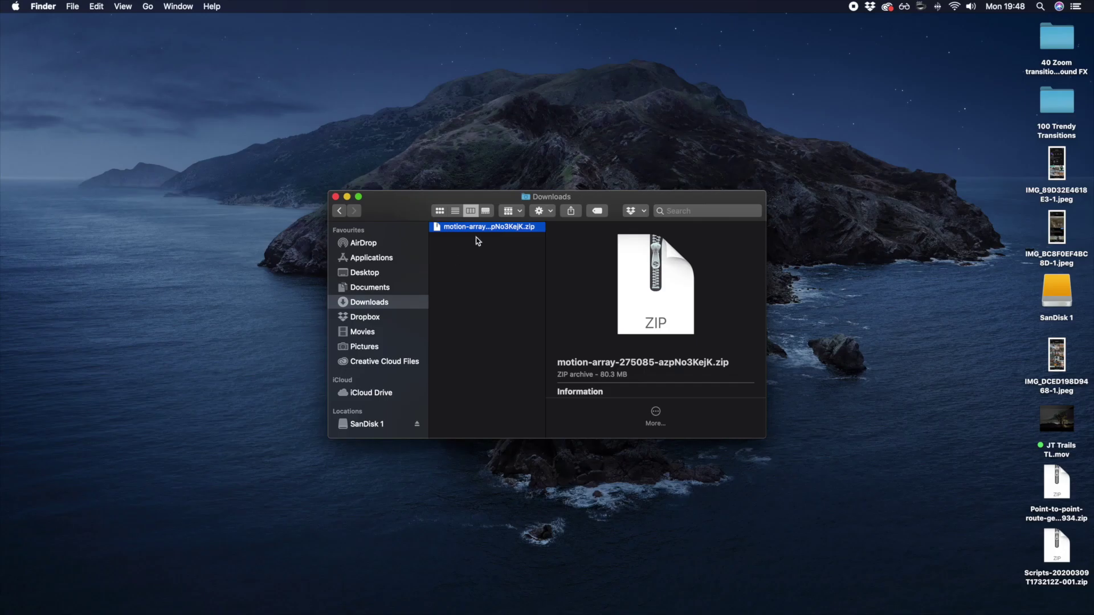
Unzip the downloaded Stomp Opener template and browse to Movies > Motion Templates > Generators
double_click(490, 226)
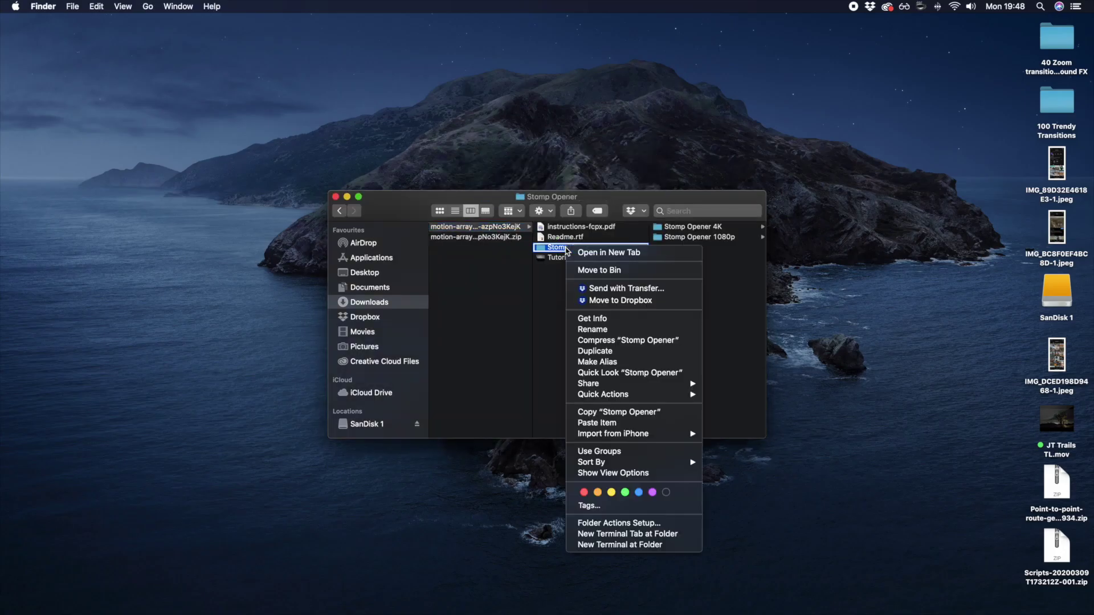
click(557, 402)
click(375, 335)
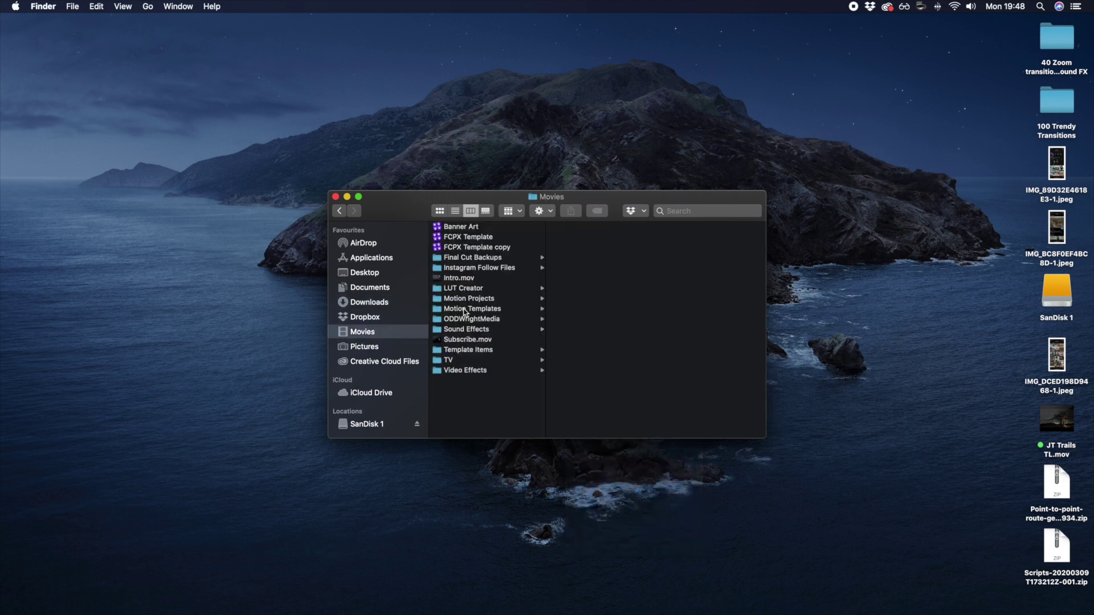
click(578, 246)
right_click(547, 247)
click(606, 423)
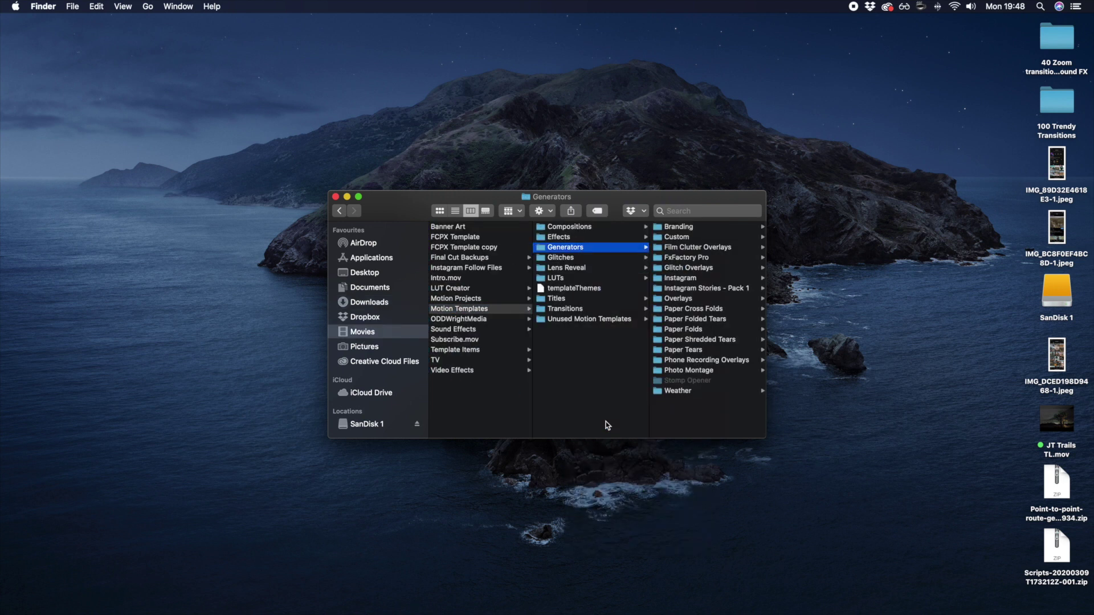